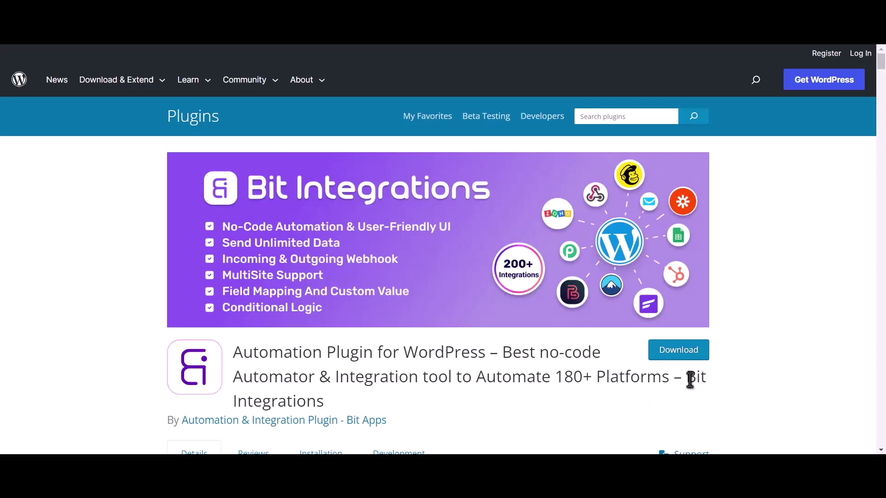
Step: Highlight the Bit Integrations plugin name, then start a new integration flow in WordPress
drag(687, 377, 693, 393)
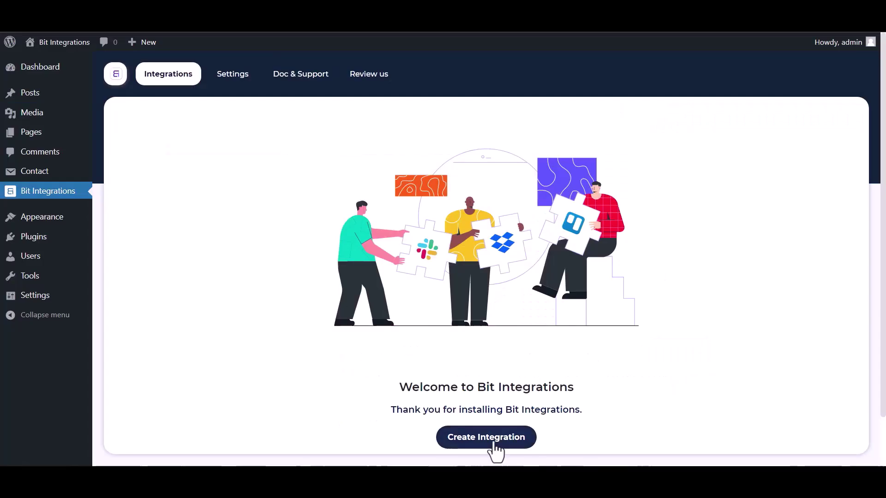
click(491, 440)
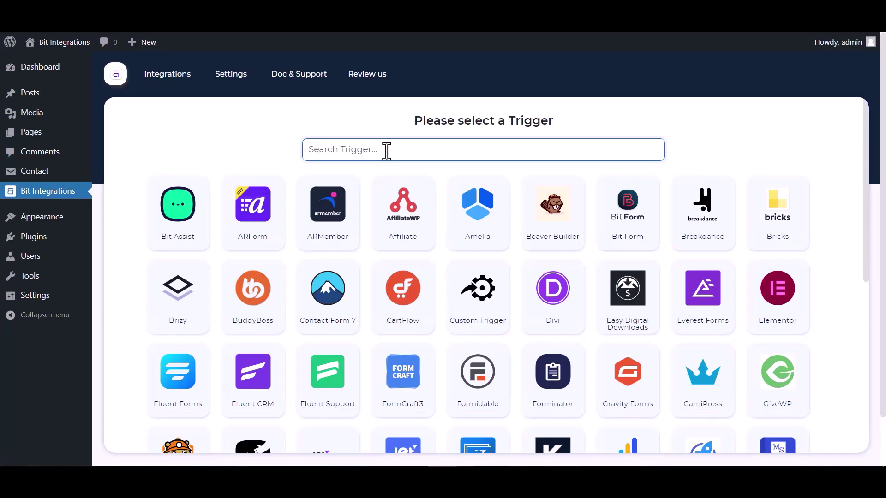
Step: Set Contact Form 7's 'Contact form 1' as the trigger and continue to the actions
text(con)
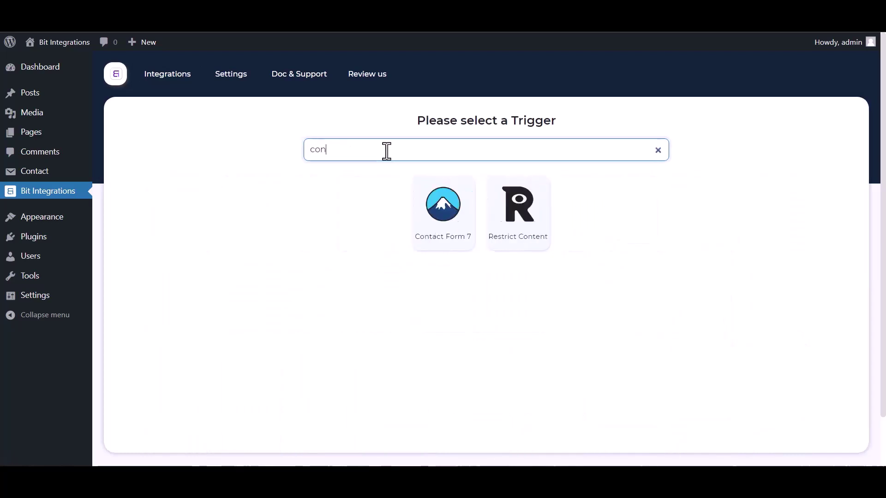
text(tact)
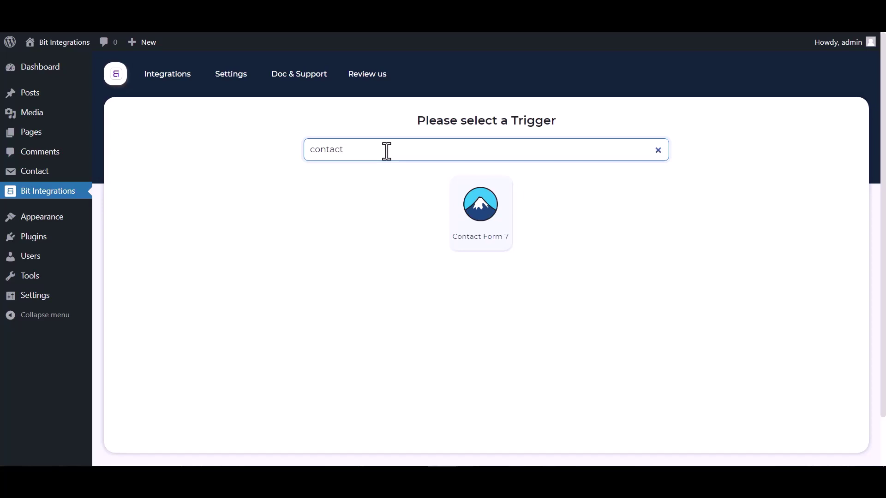
click(452, 207)
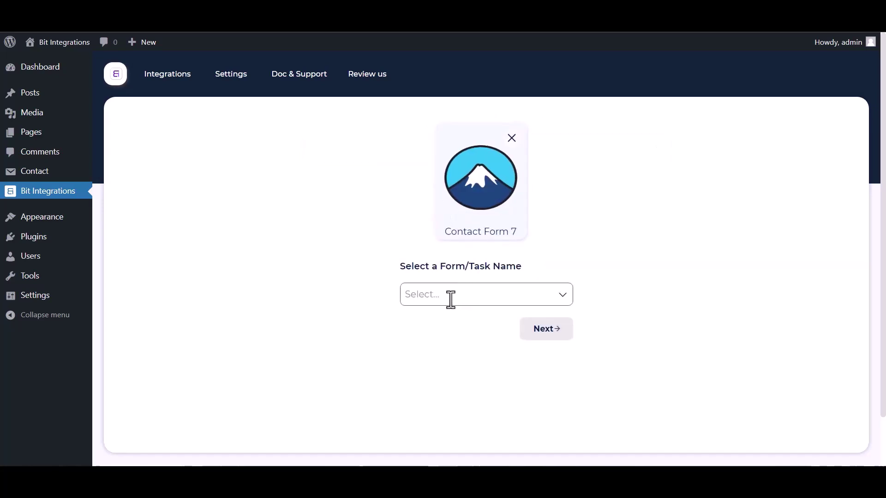
click(451, 299)
click(440, 318)
click(543, 329)
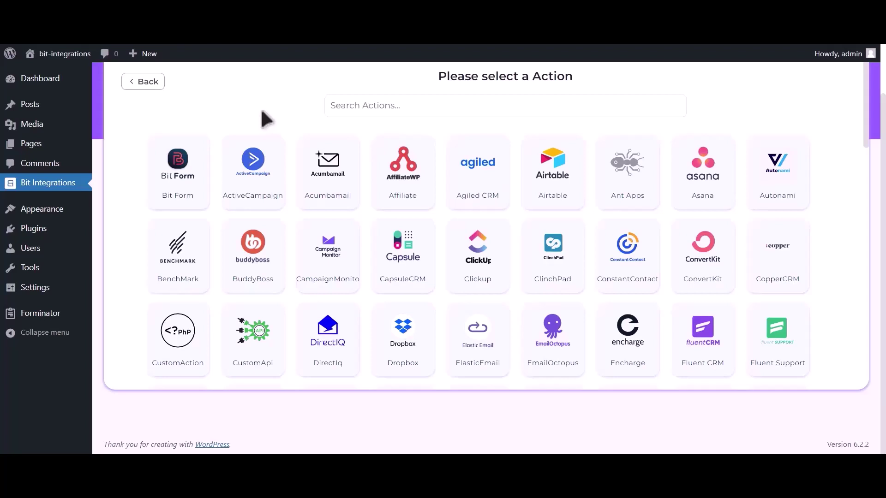
Step: Search the actions for 'hubspot' and pick HubSpot as the action
click(432, 106)
text(hu)
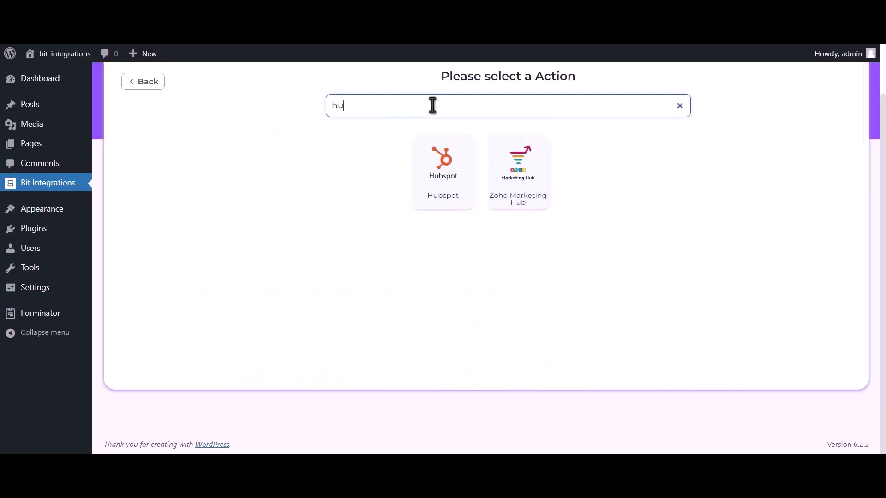
text(bspot)
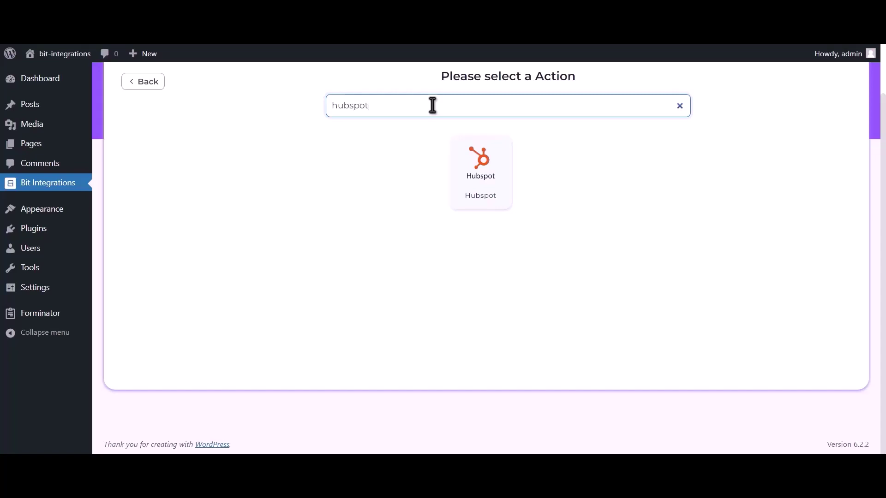
click(487, 176)
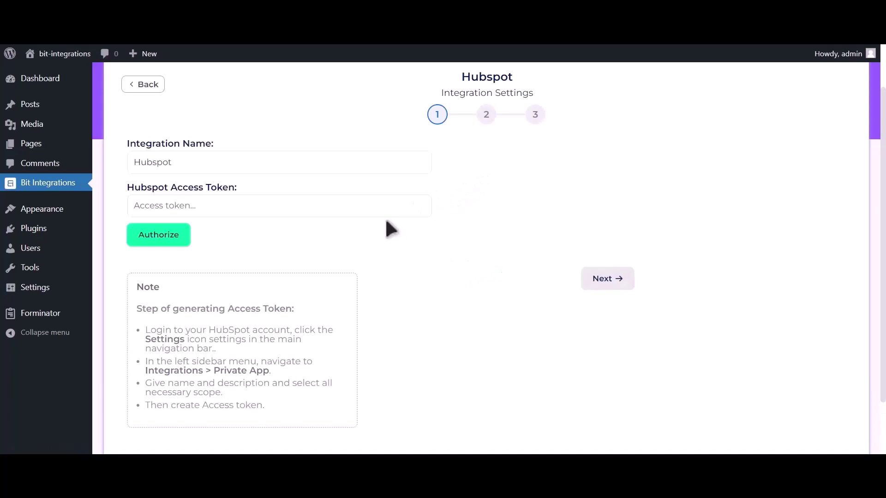
Step: Highlight the Note box's access-token instructions, then clear the highlight
mouse_move(137, 310)
mouse_down()
mouse_move(293, 319)
mouse_move(294, 419)
mouse_up()
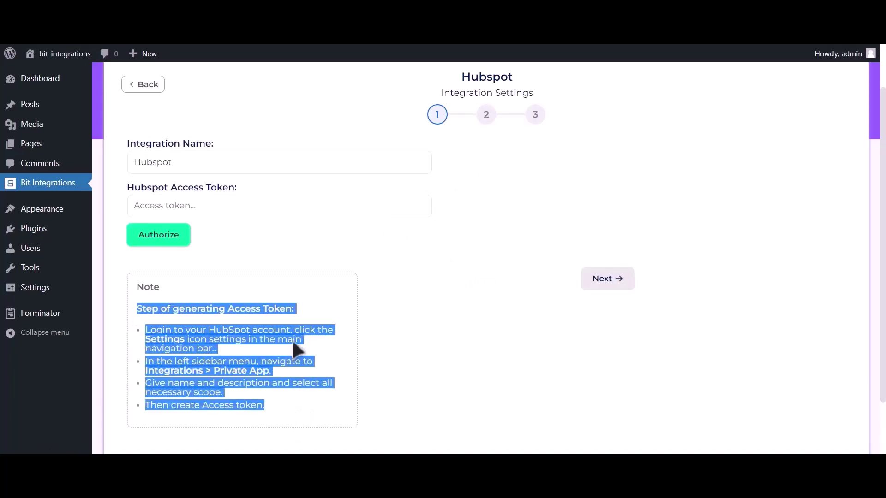
click(299, 309)
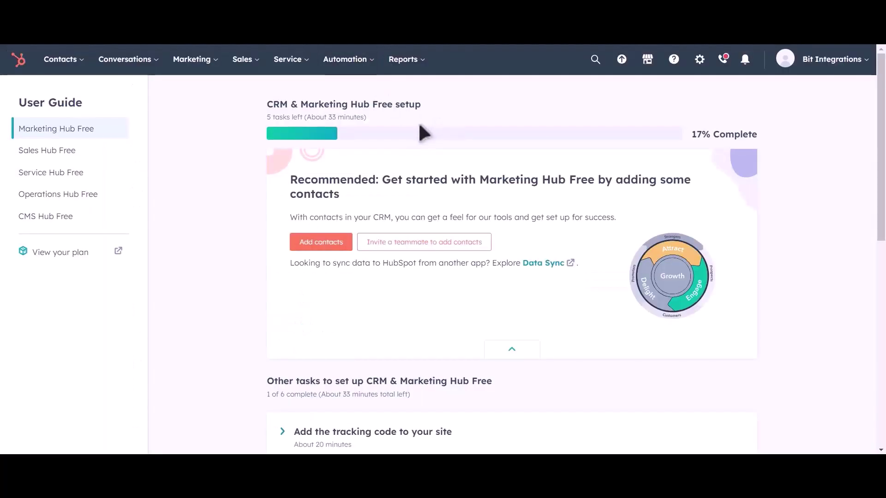
Step: Go to HubSpot Settings > Integrations > Private Apps
click(700, 60)
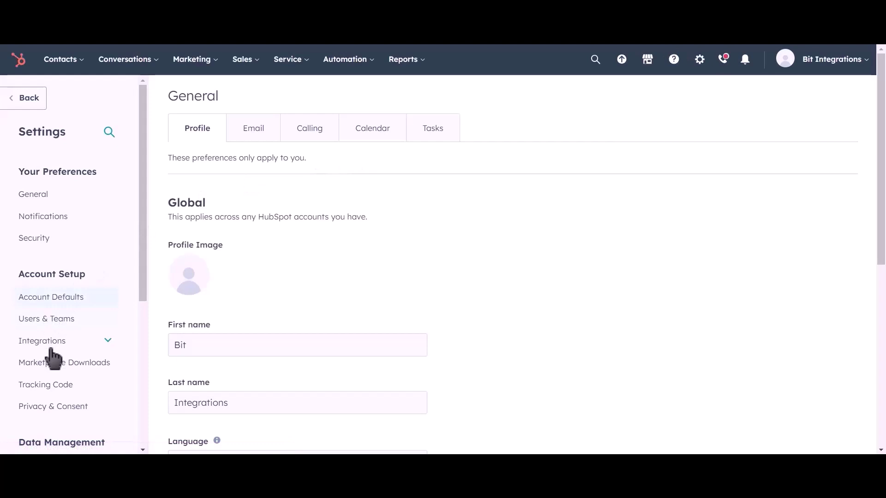
click(82, 342)
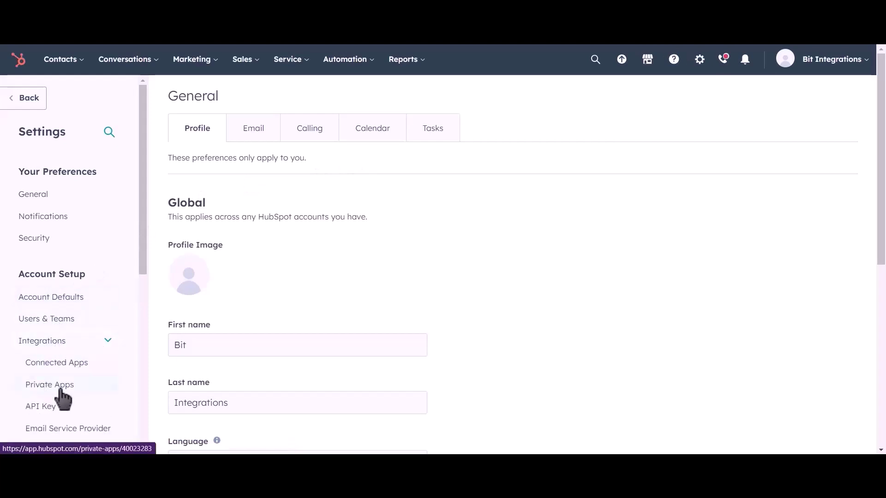
click(91, 391)
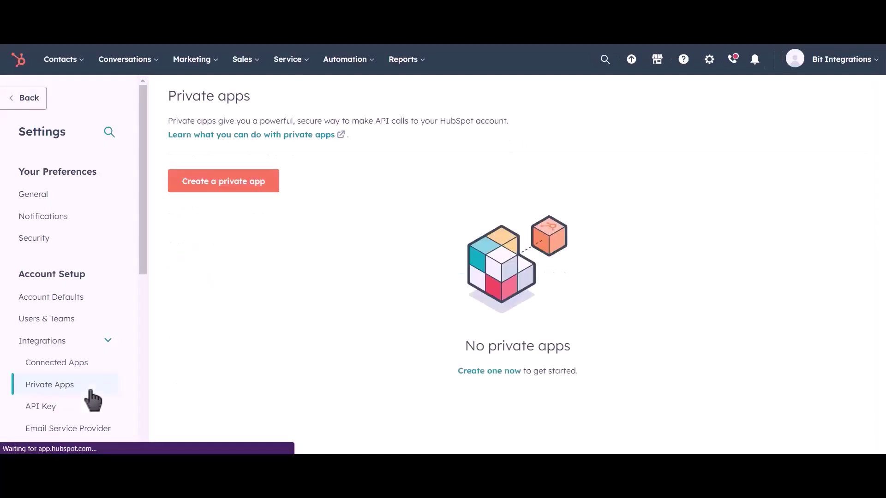
Step: Create a private app named 'Bit Integrations' and move to its Scopes tab
click(242, 191)
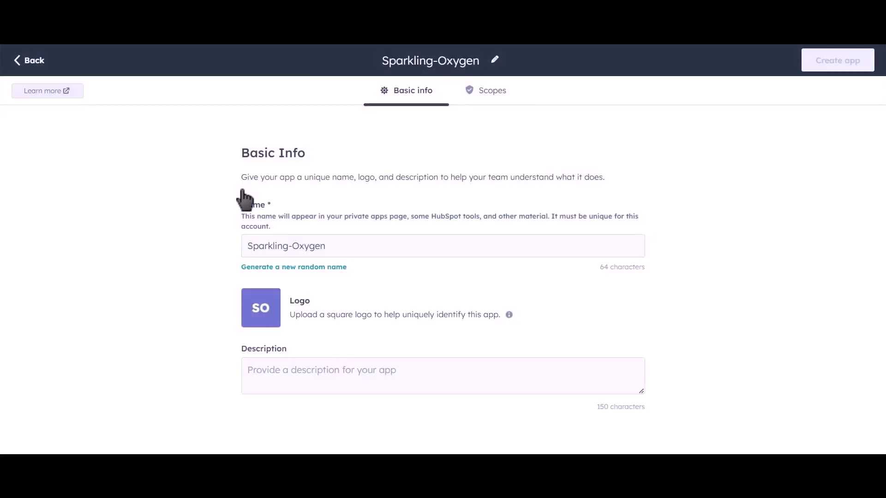
drag(342, 241, 234, 247)
text(B)
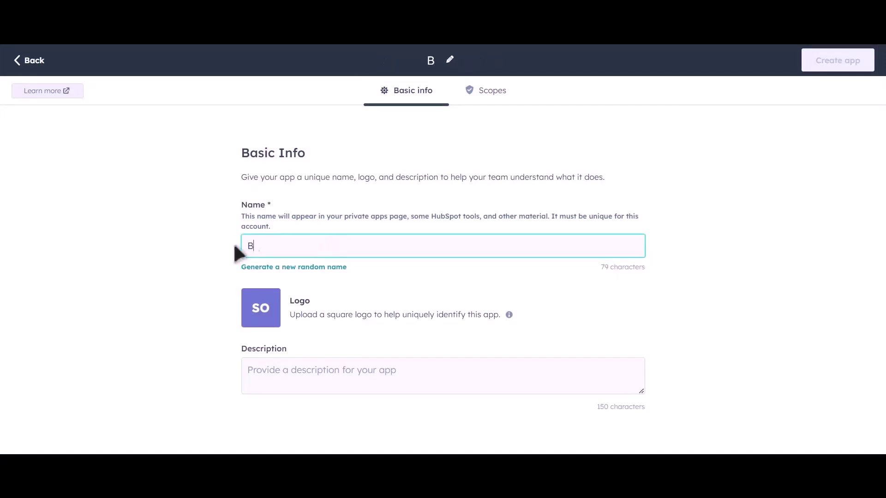
text(it Inte)
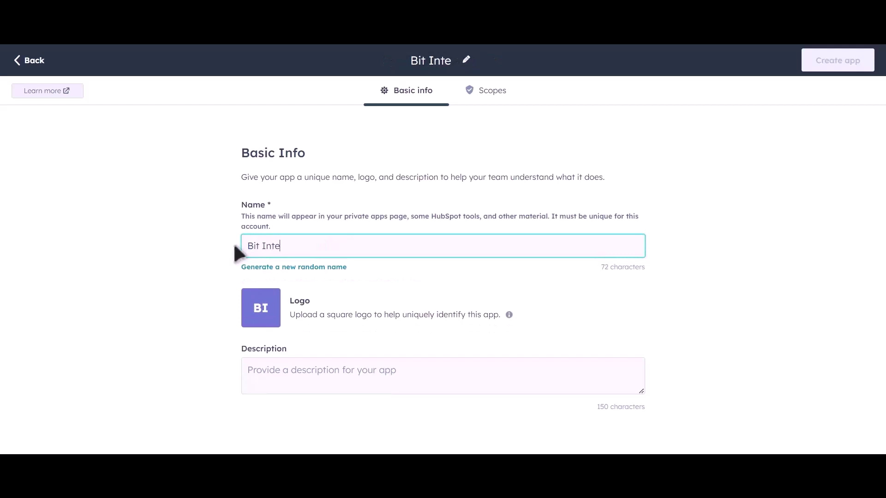
text(grations)
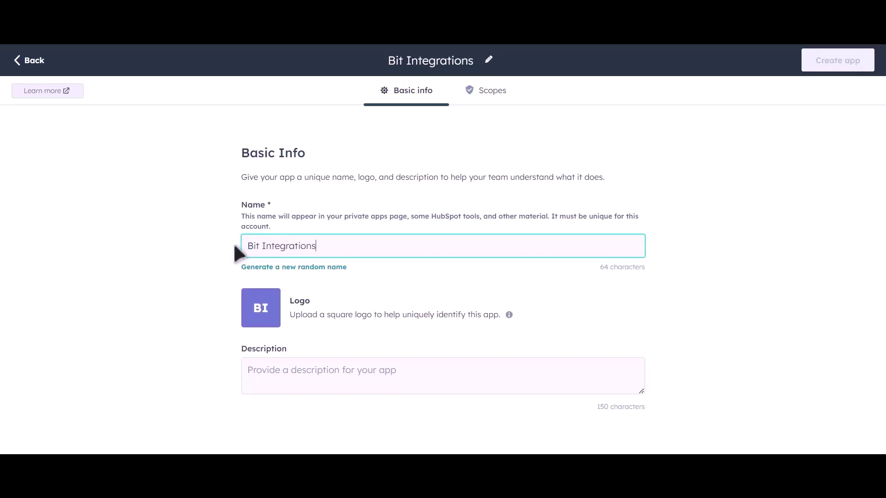
click(493, 91)
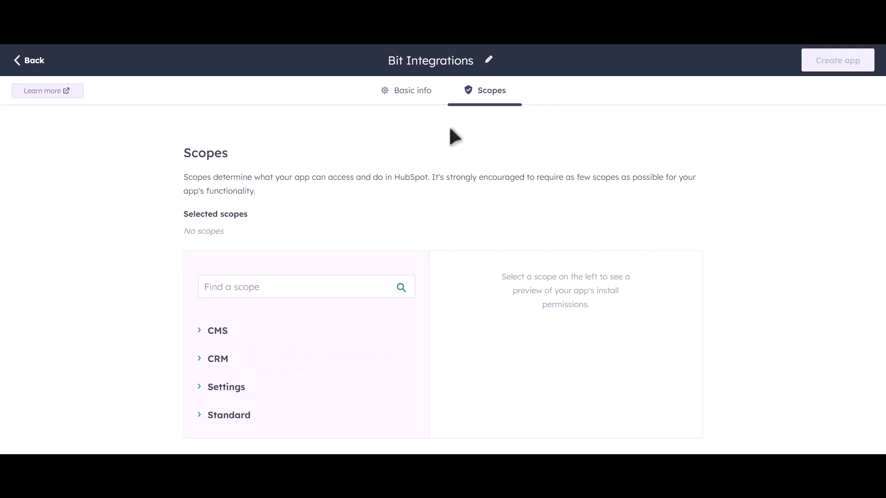
Step: Expand CRM and grant Read on lists, objects and schemas from crm.lists to deals
click(199, 361)
scroll(391, 314, down, 4)
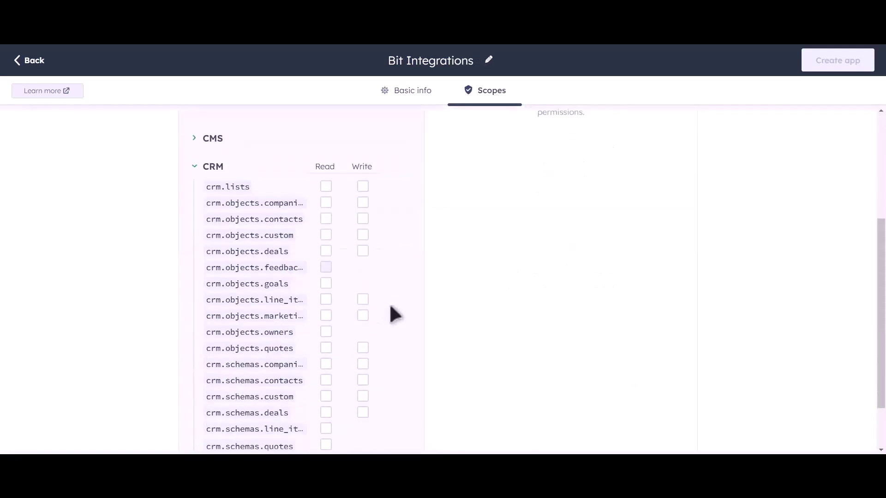
scroll(417, 267, down, 2)
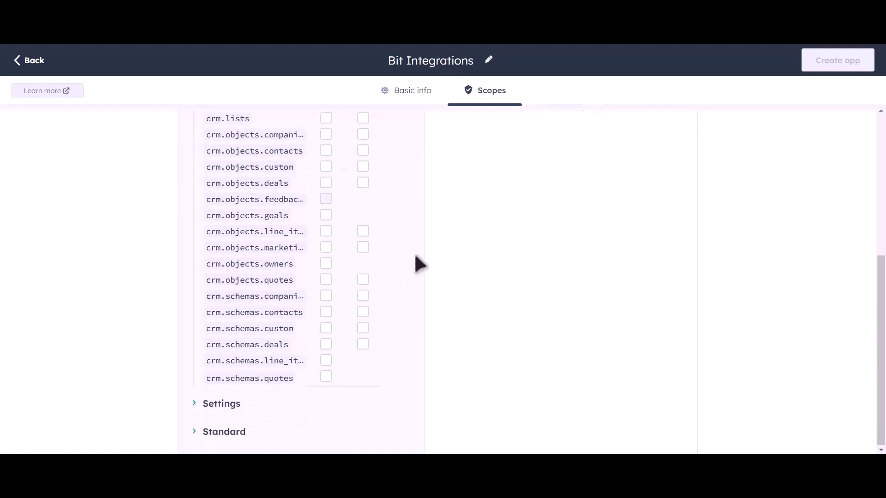
scroll(396, 216, up, 3)
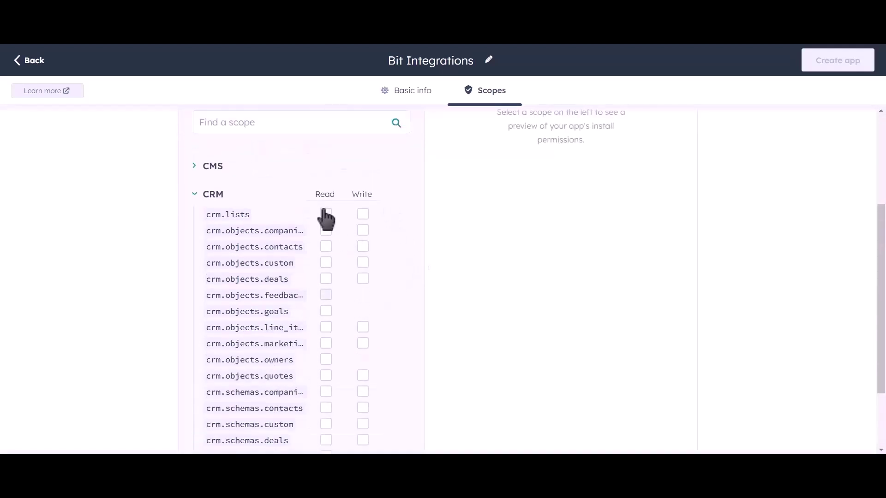
click(325, 214)
click(326, 230)
click(326, 246)
click(326, 262)
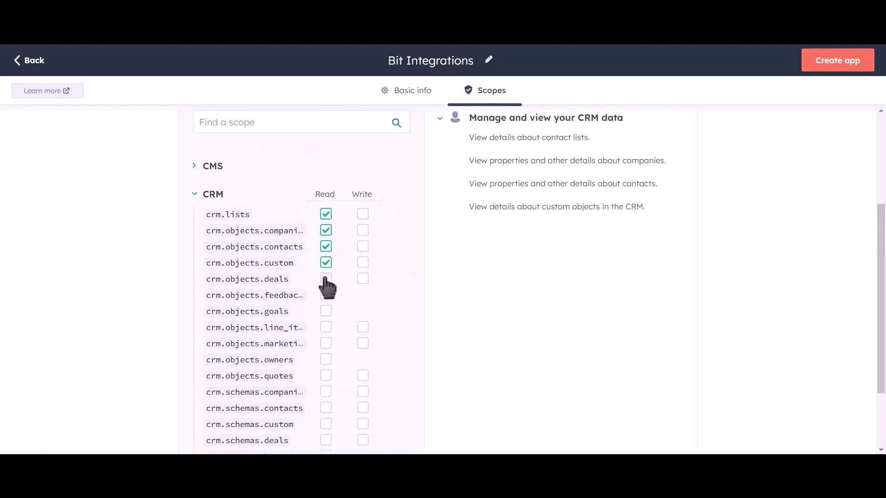
click(325, 278)
click(326, 311)
click(326, 327)
click(325, 343)
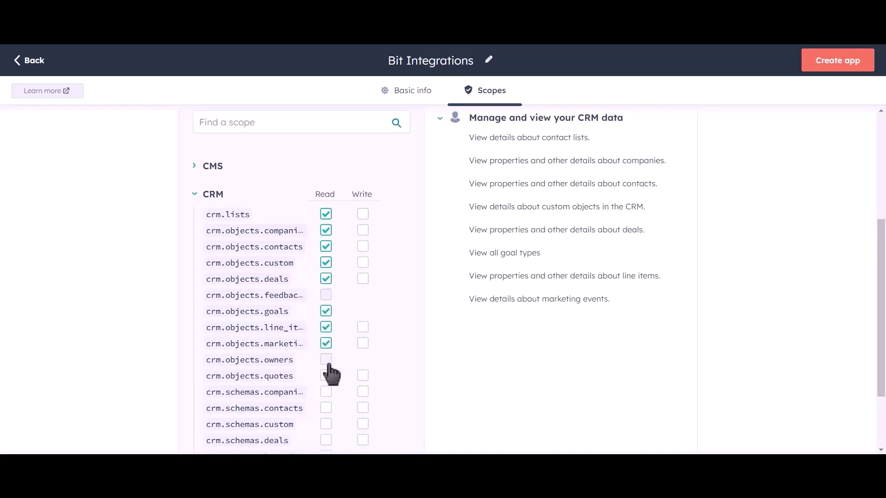
click(326, 360)
click(325, 375)
click(326, 392)
click(326, 408)
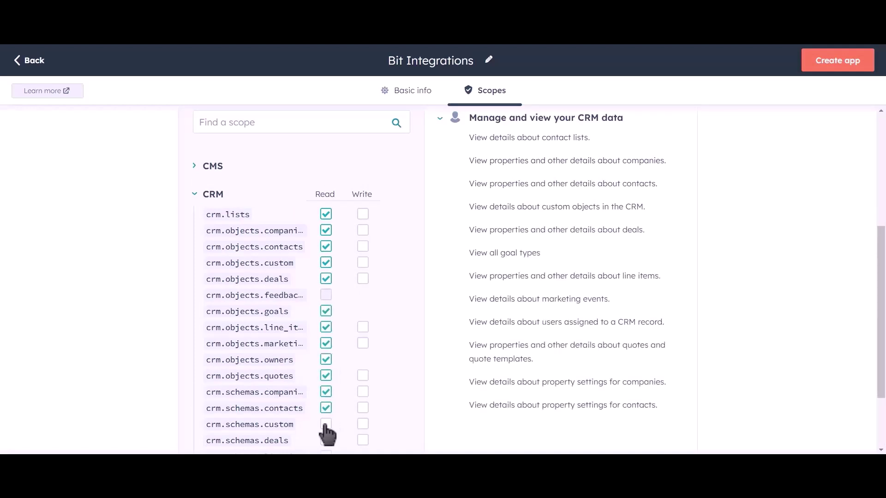
click(325, 424)
click(326, 440)
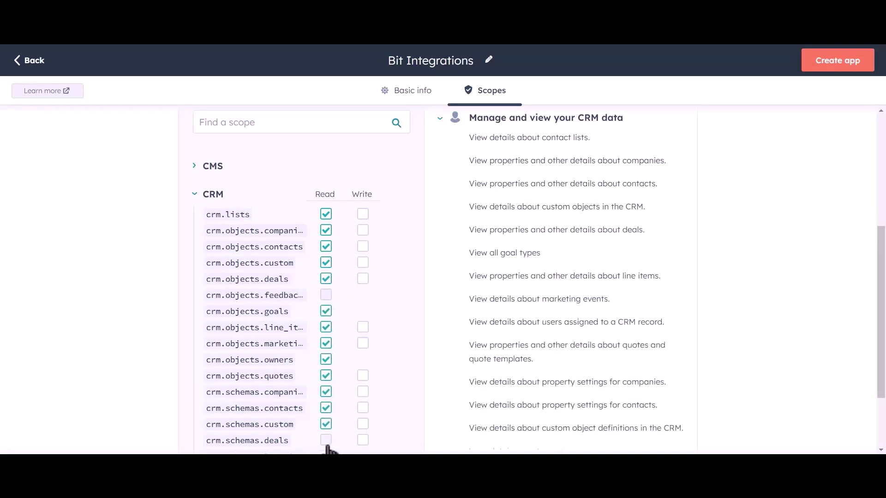
Step: Grant Write access on every available CRM list, object and schema scope
click(362, 214)
click(363, 230)
click(363, 247)
click(362, 262)
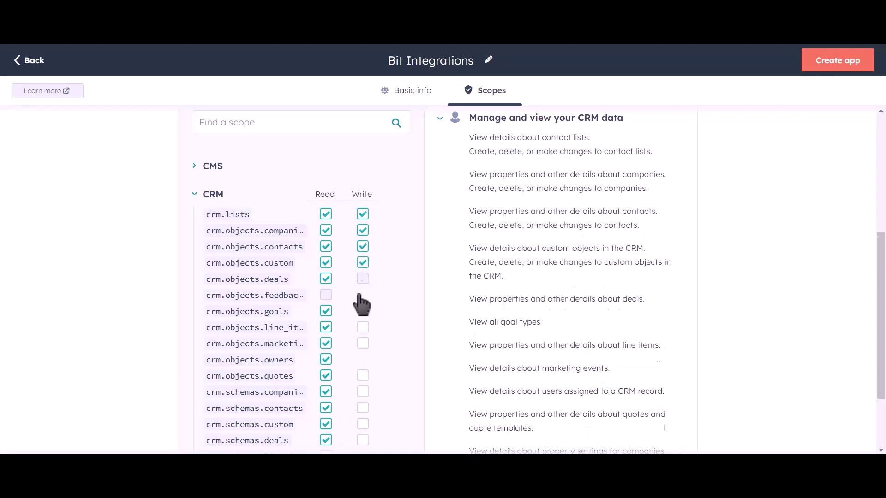
click(363, 327)
click(362, 344)
click(362, 375)
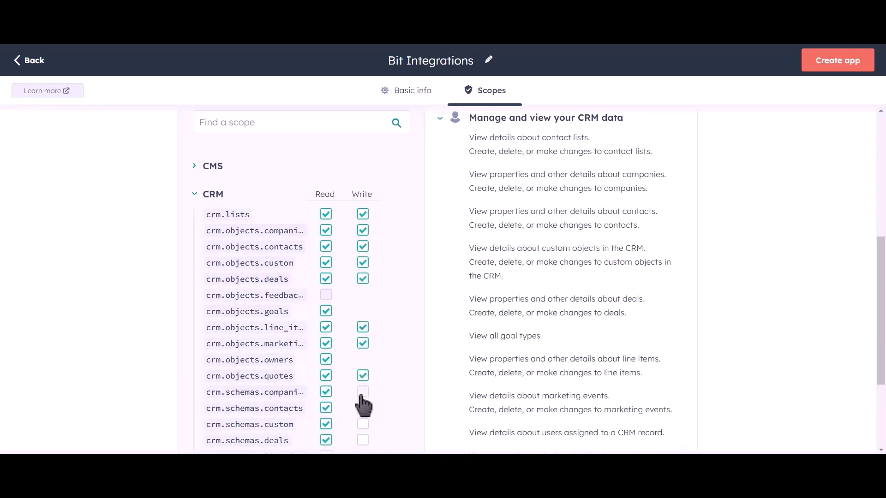
click(362, 392)
click(363, 424)
click(363, 440)
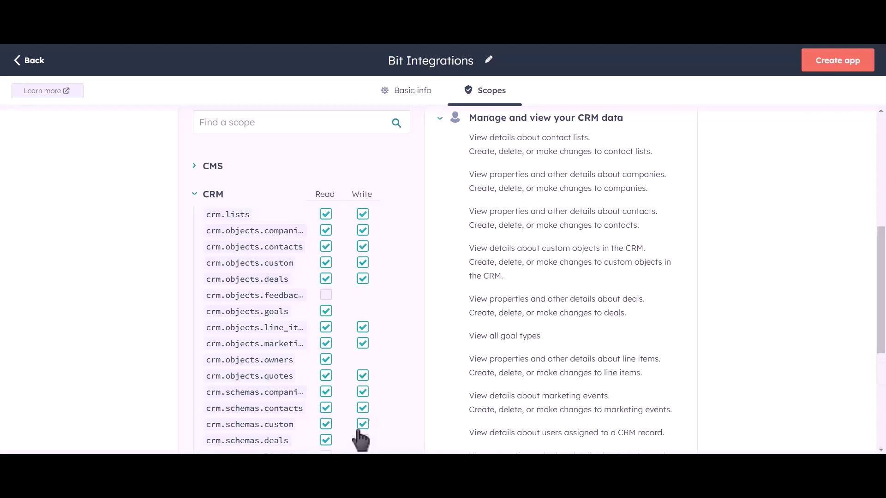
Step: Grant Read on line item and quotes schemas, then create the app
scroll(387, 289, down, 1)
scroll(385, 284, down, 1)
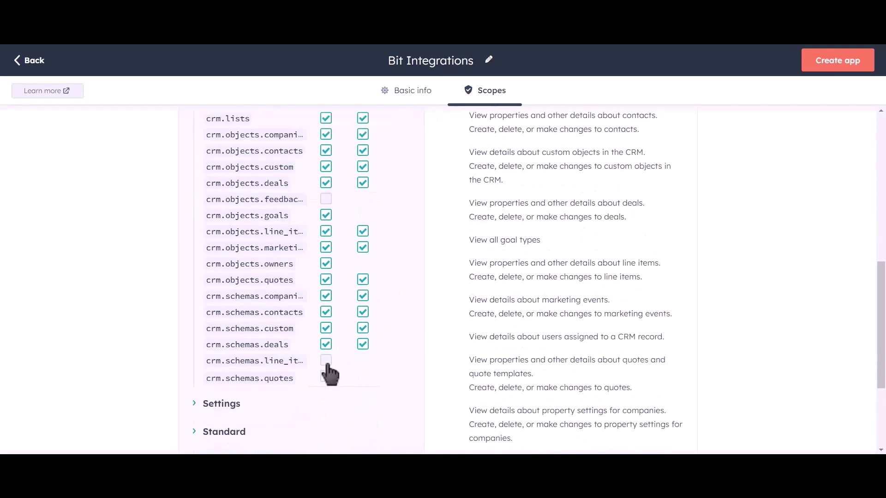
click(325, 361)
click(325, 378)
scroll(415, 293, up, 3)
scroll(421, 274, up, 3)
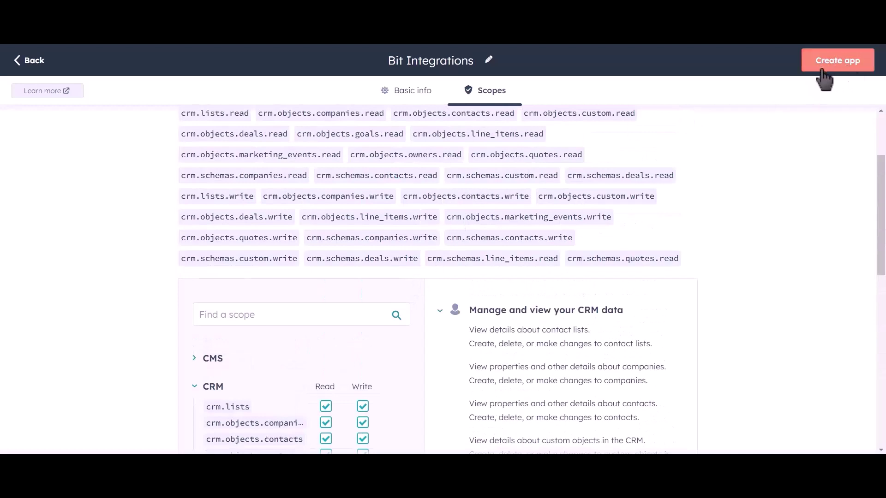
click(839, 69)
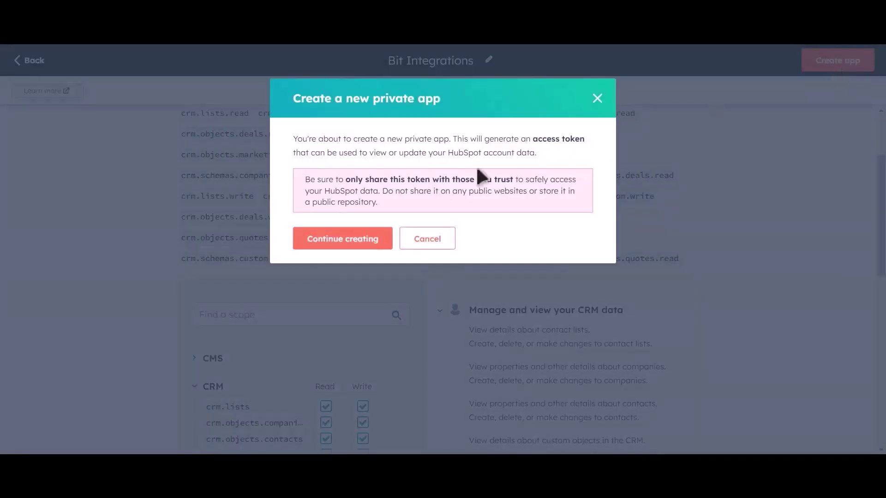
Step: Confirm creating the private app, then reveal and copy its access token
click(361, 247)
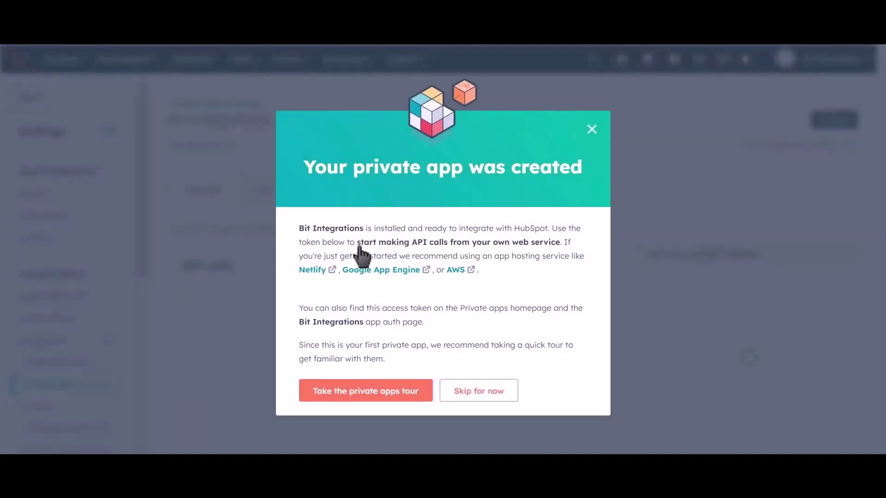
click(538, 307)
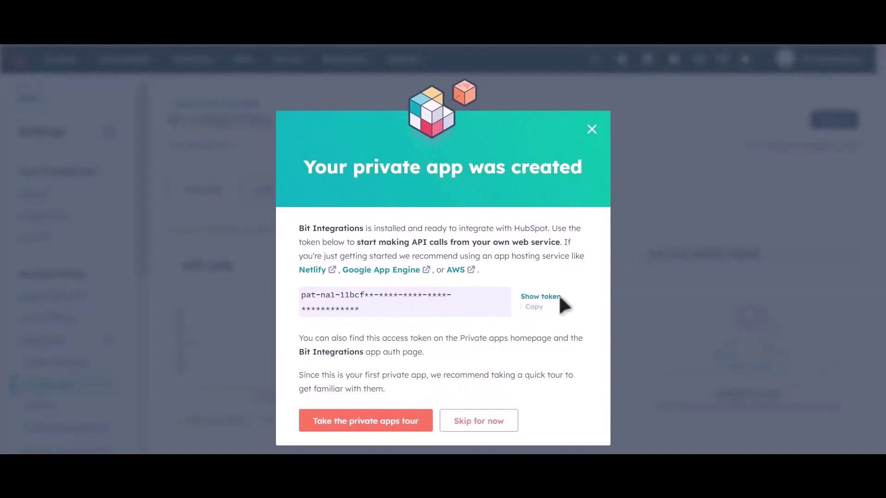
click(540, 297)
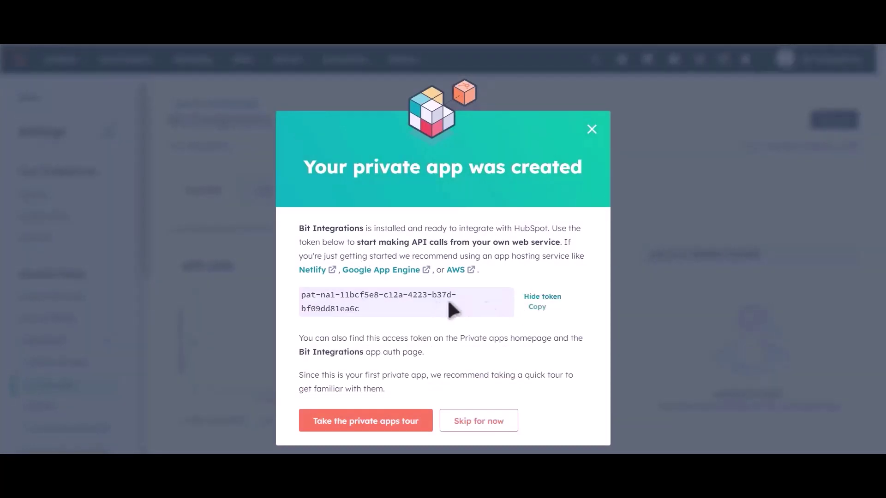
click(537, 307)
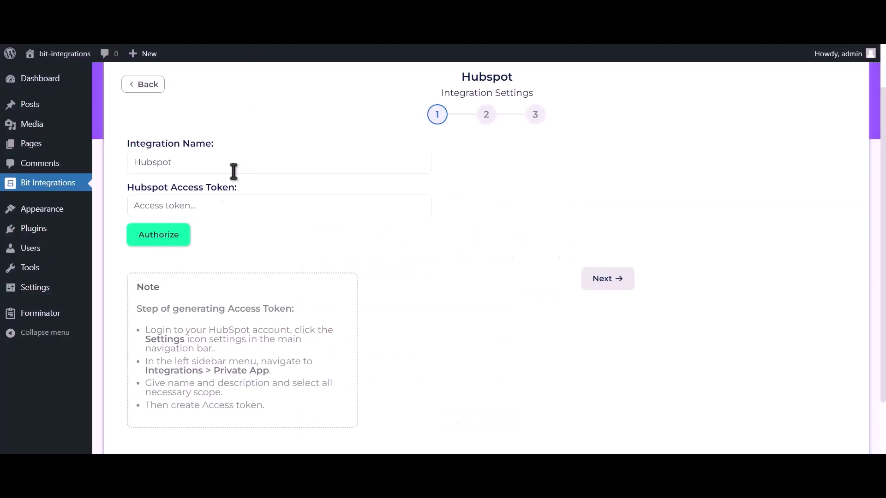
Step: Paste the HubSpot access token, authorize it, and highlight the success message
click(240, 206)
key(ctrl+v)
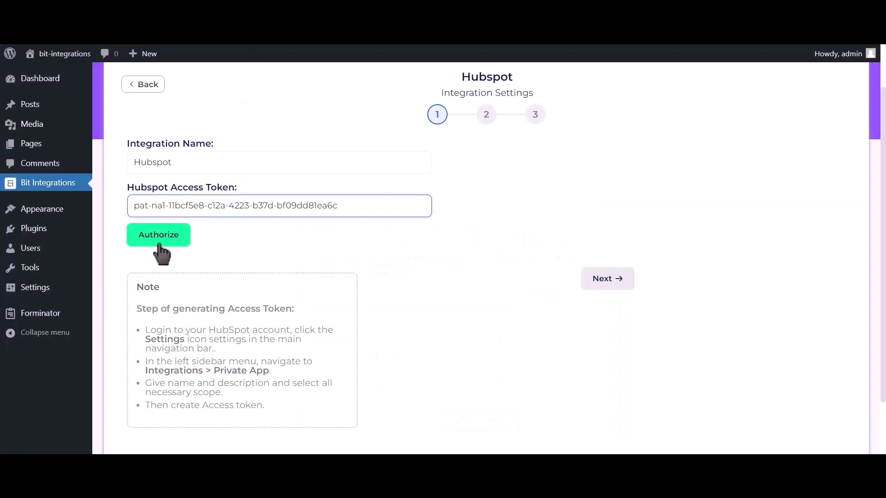
click(172, 244)
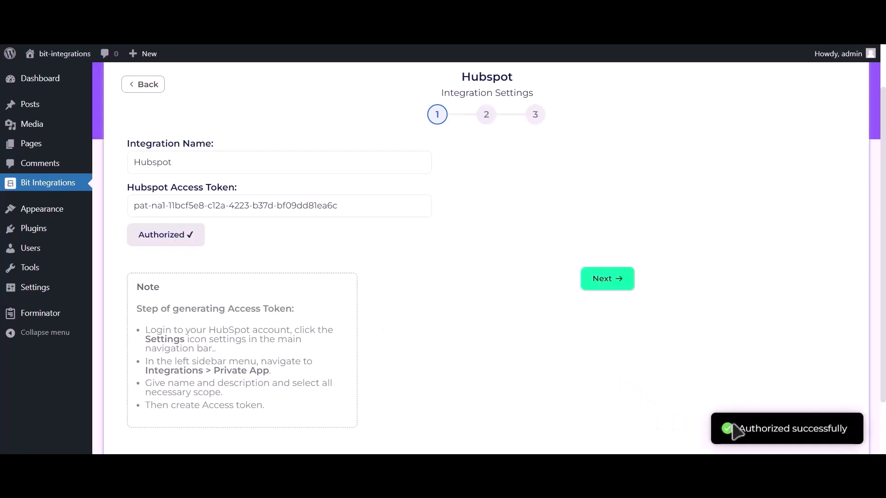
drag(732, 429, 858, 441)
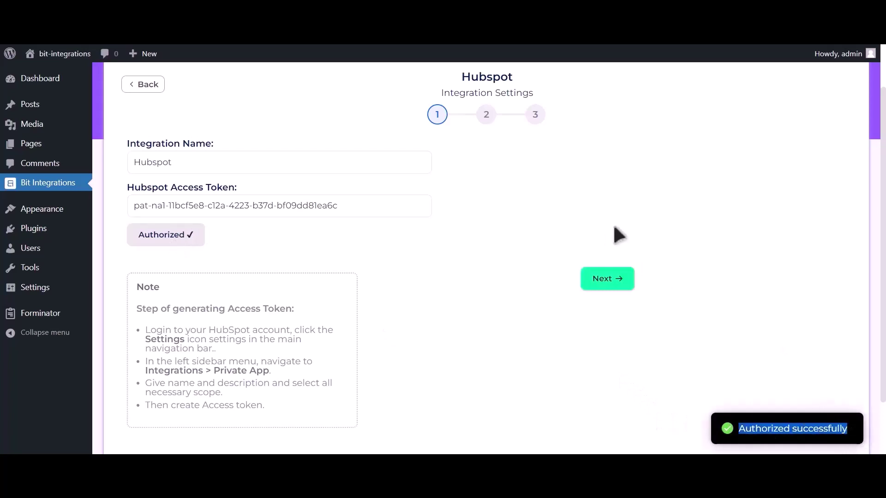
Step: Advance to step 2 and choose Create Contact as the HubSpot action
click(617, 287)
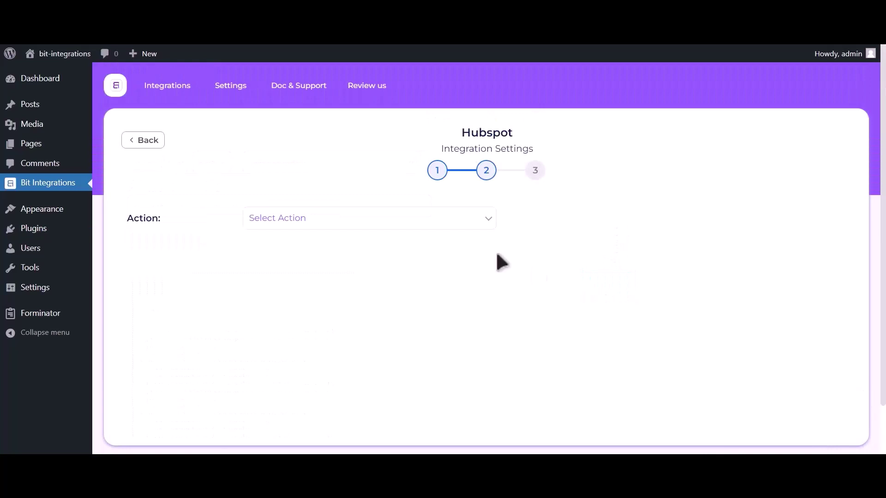
click(444, 222)
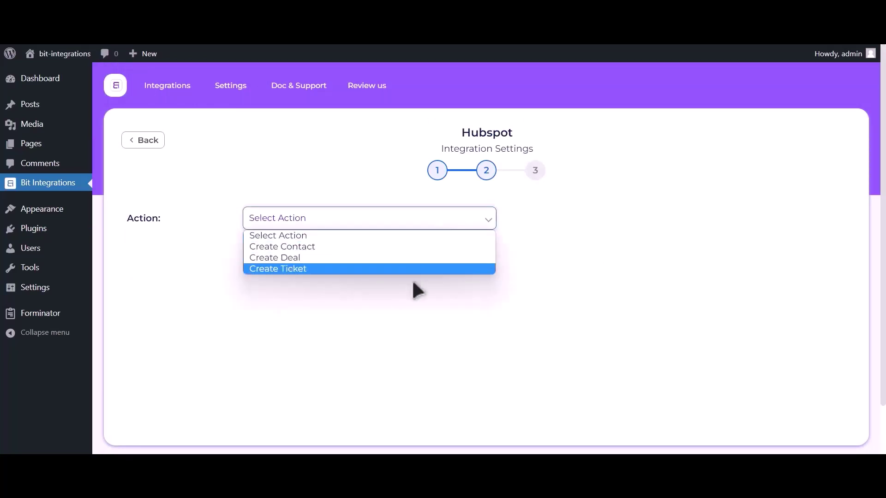
click(415, 246)
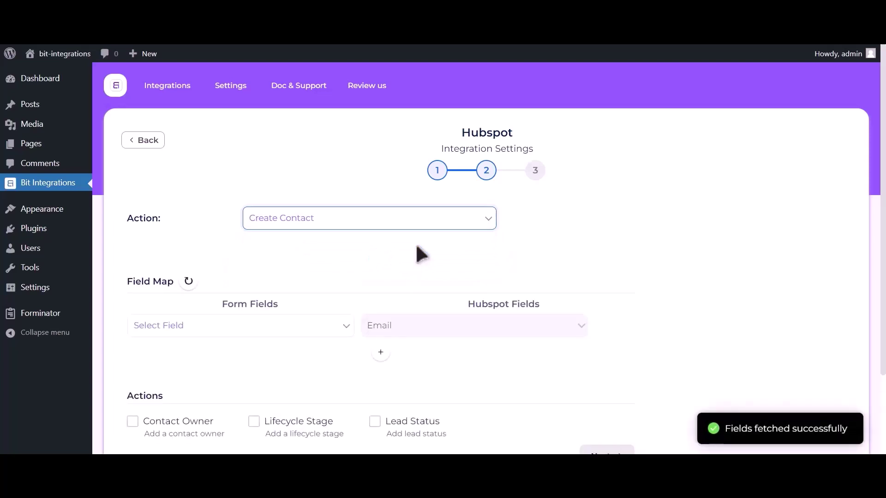
Step: Map Email Address-1 to Email and Name-1 to HubSpot First Name
click(189, 329)
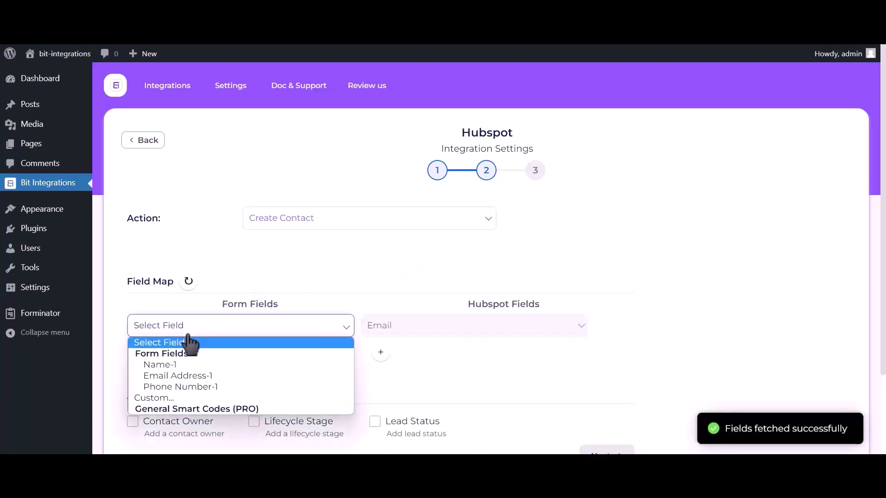
click(187, 375)
click(381, 353)
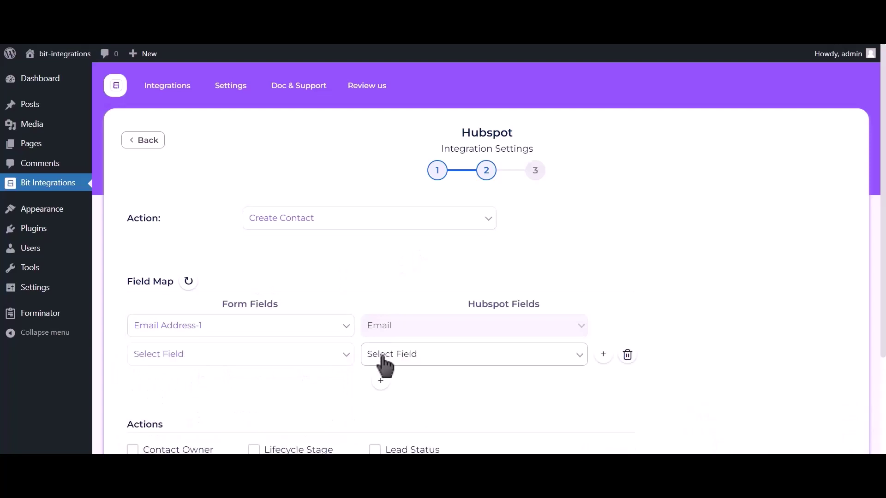
click(232, 357)
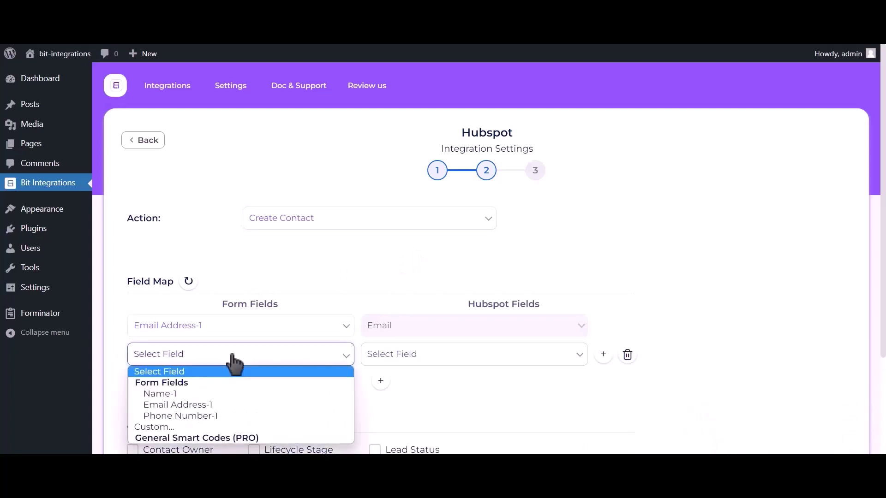
click(214, 393)
click(464, 361)
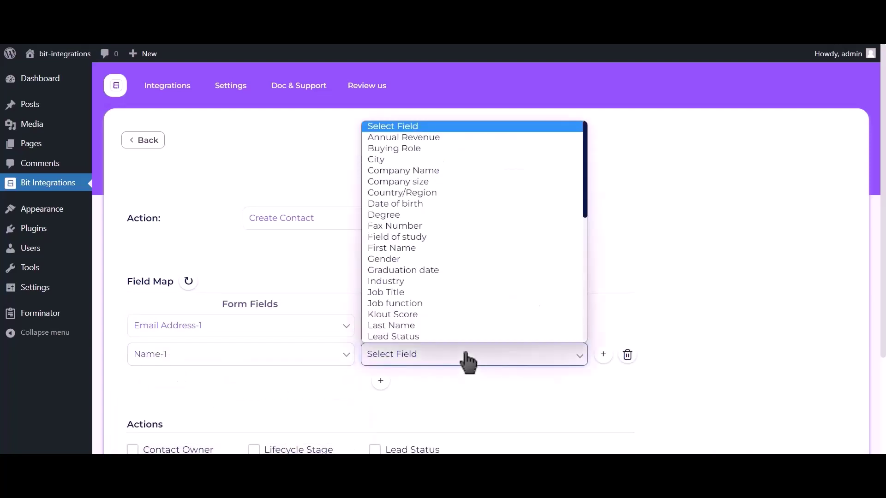
click(406, 248)
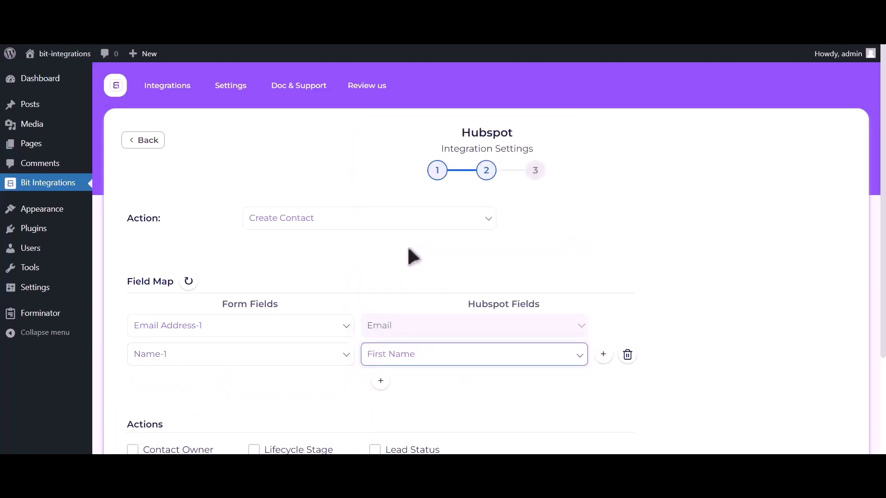
Step: Add a third mapping linking Phone Number-1 to HubSpot Phone Number
click(381, 382)
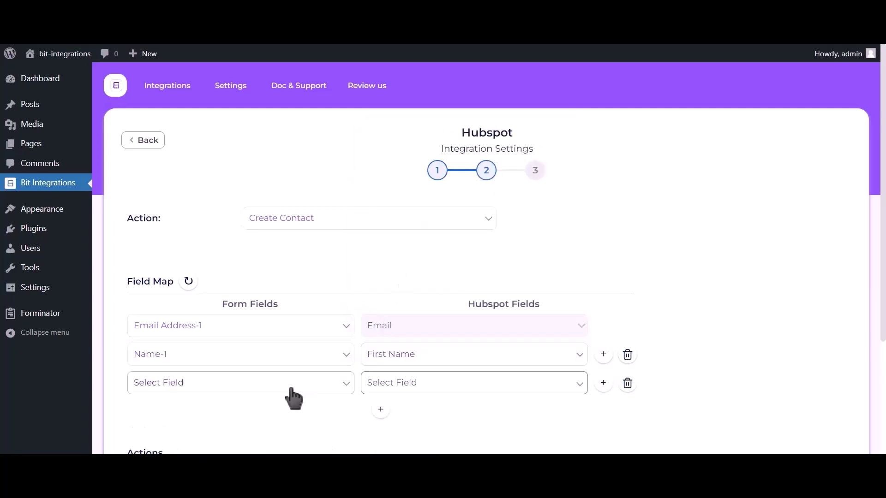
click(233, 396)
click(215, 342)
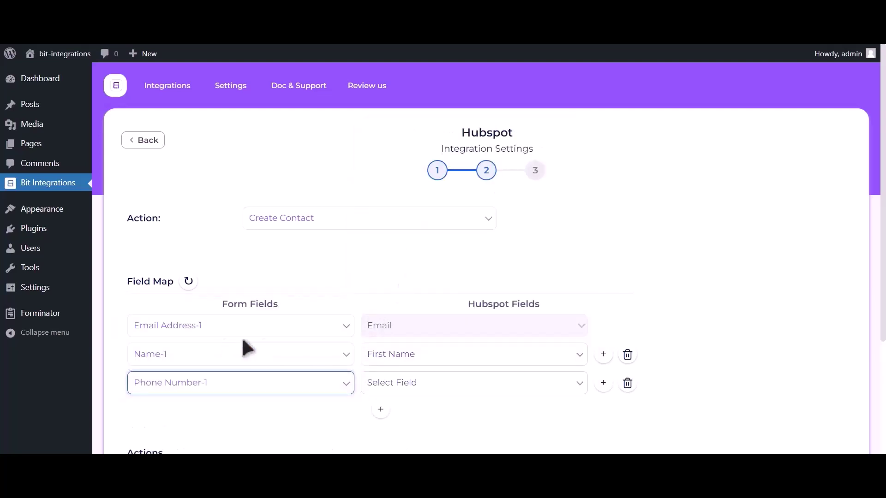
click(424, 385)
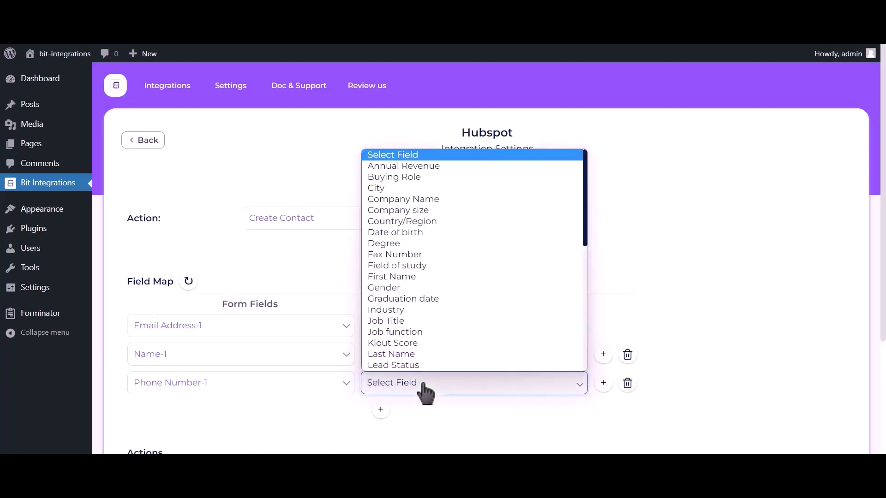
key(p)
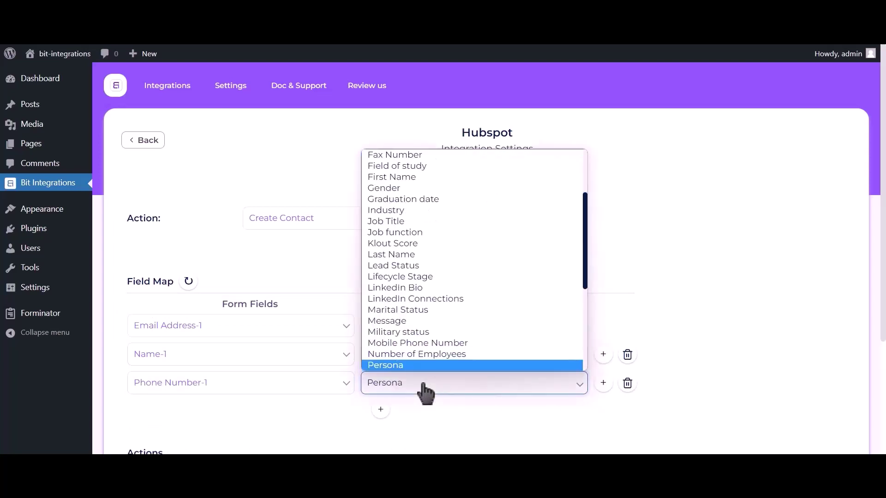
key(Down)
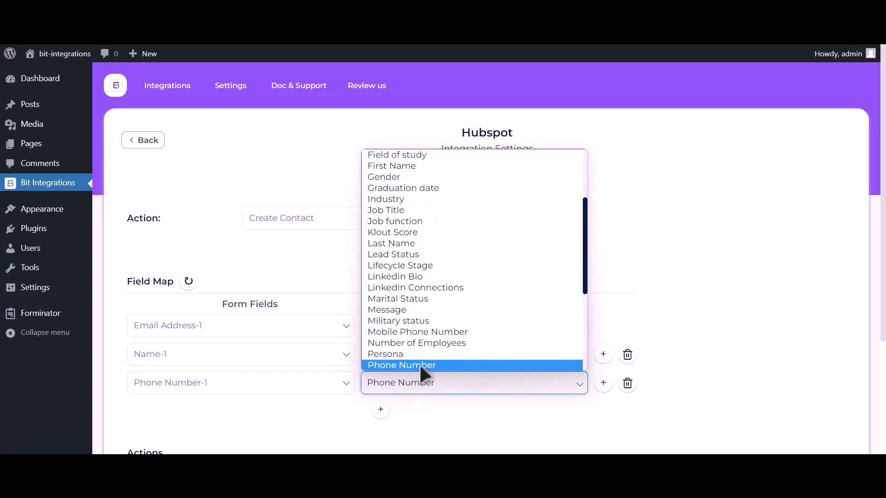
click(419, 364)
Step: Proceed to the final step and Finish & Save the integration
scroll(715, 168, down, 5)
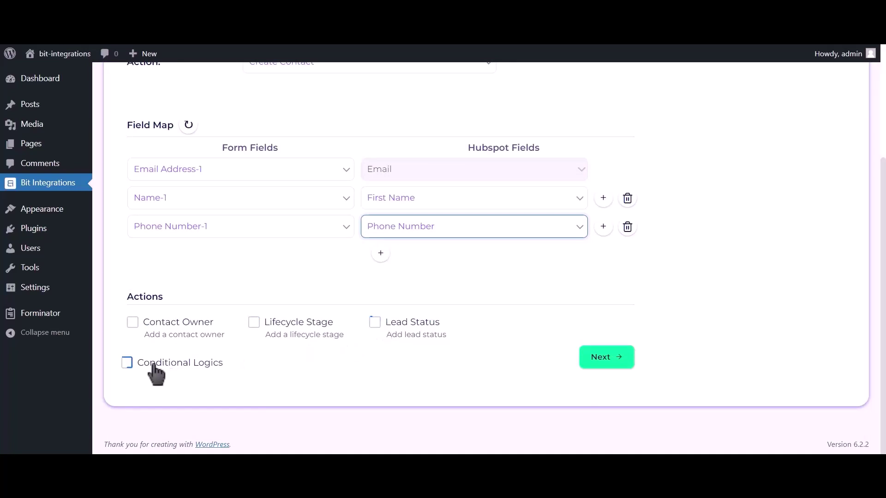
click(609, 358)
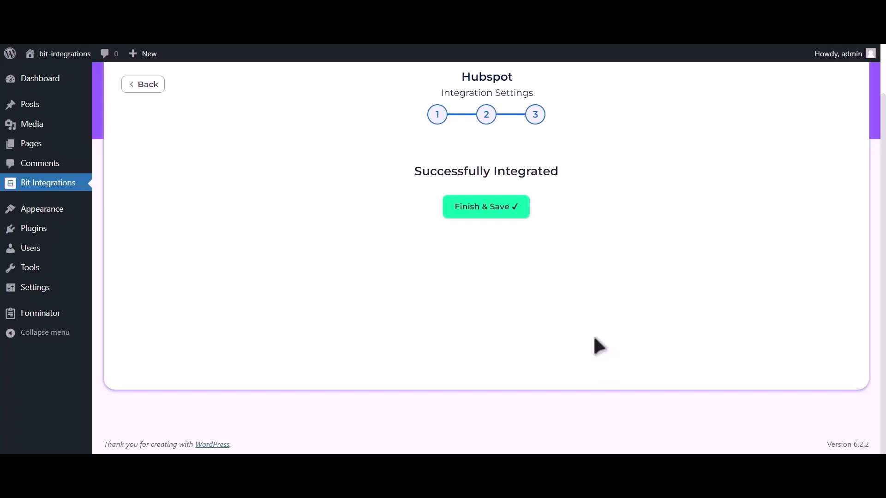
click(502, 211)
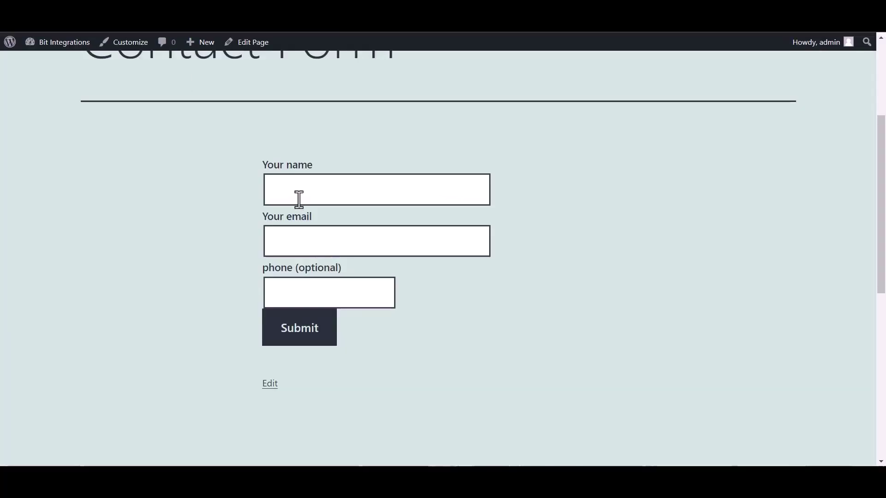
Step: Submit the Contact Form 7 form with name Bit Integrations, an email and phone 444555666
click(305, 190)
text(B)
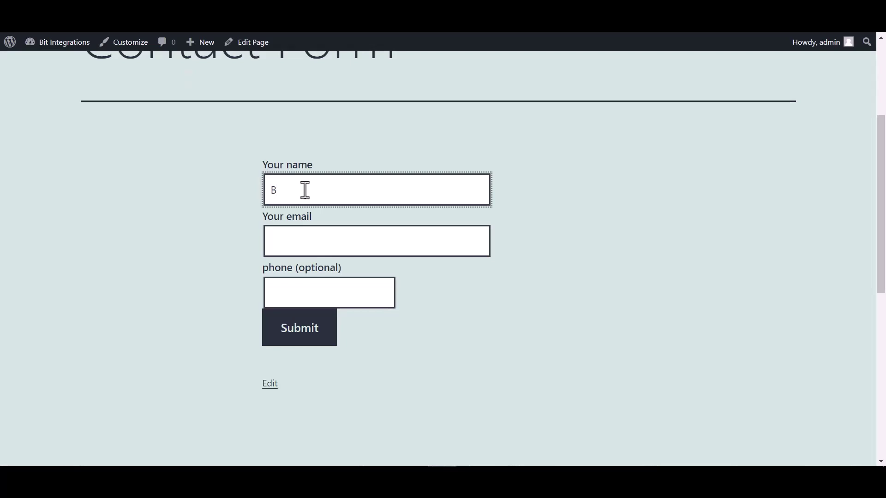
text(it Integrations)
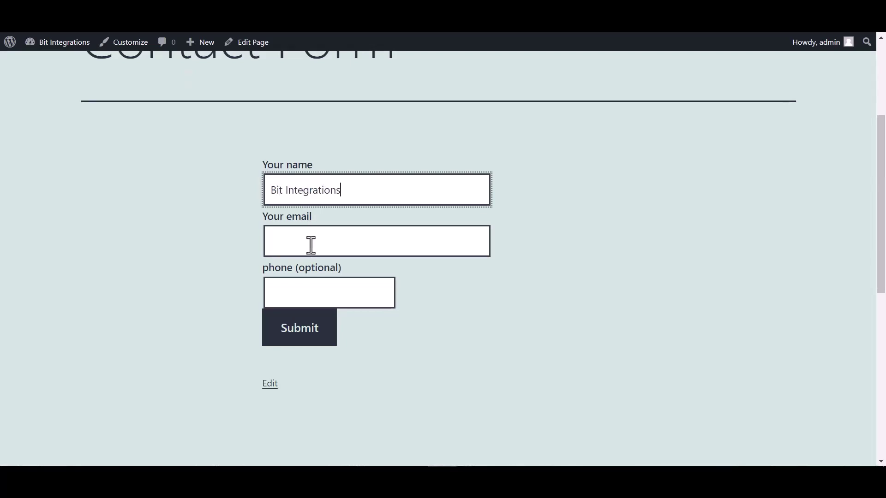
click(311, 245)
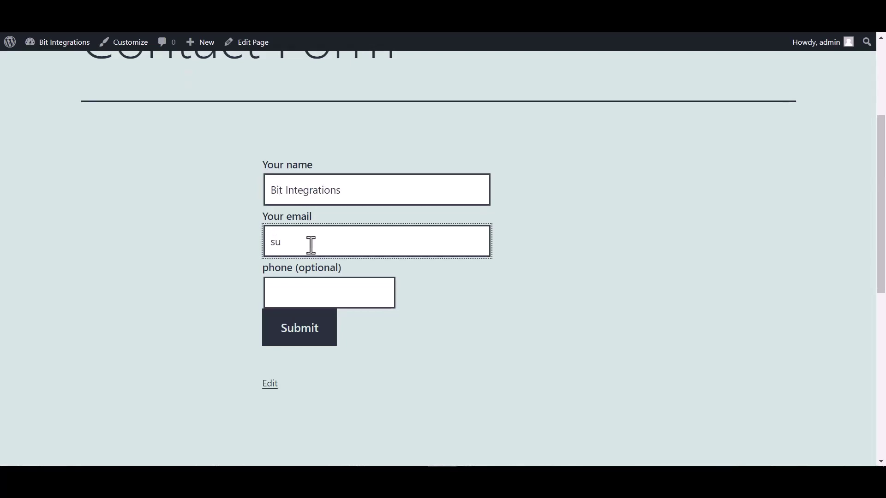
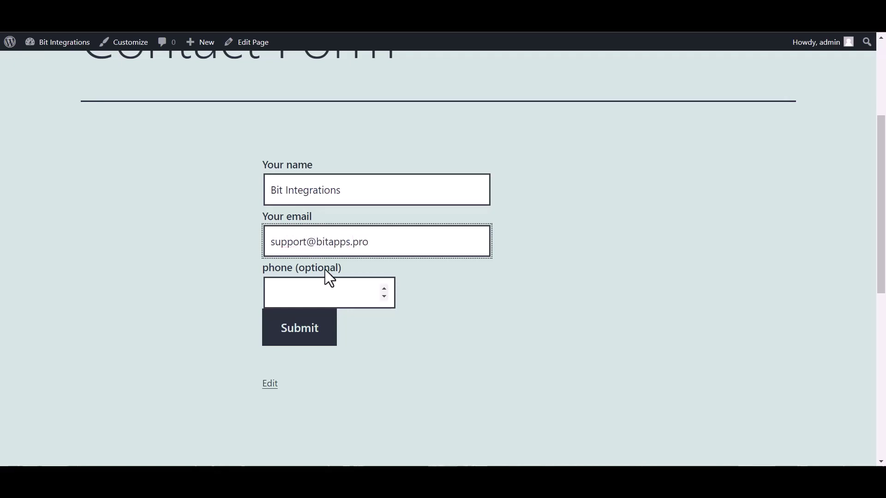
click(355, 299)
text(55666)
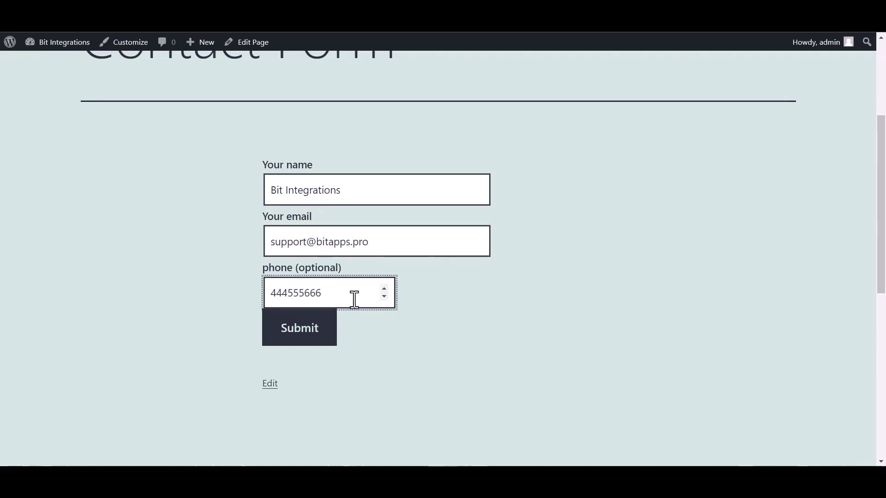
click(302, 339)
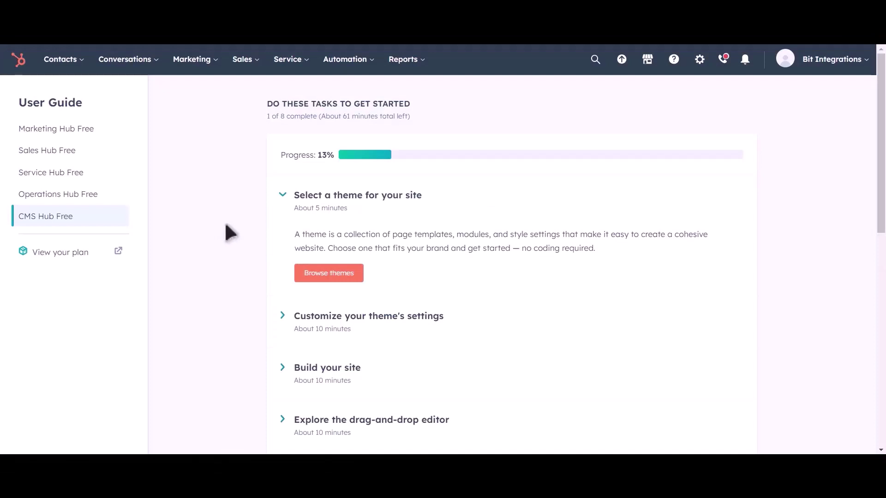
Step: In HubSpot Contacts, preview the new Bit Integrations contact with phone 444555666
click(74, 60)
click(72, 98)
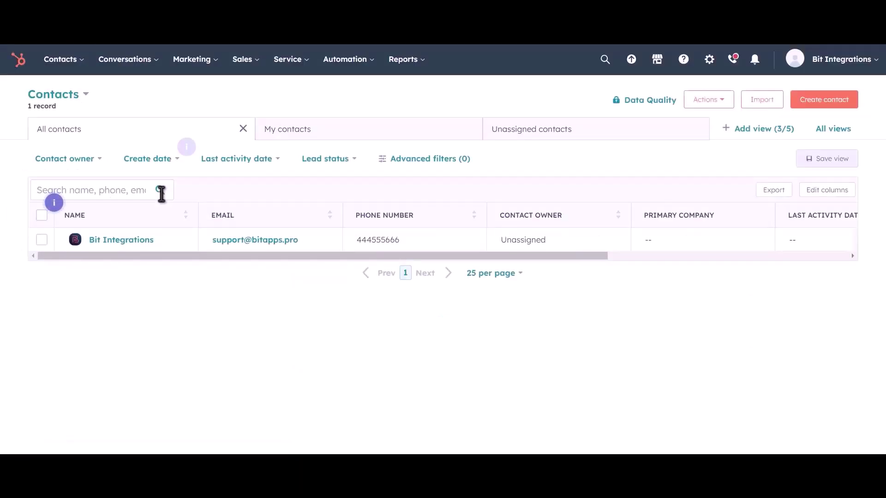
click(170, 246)
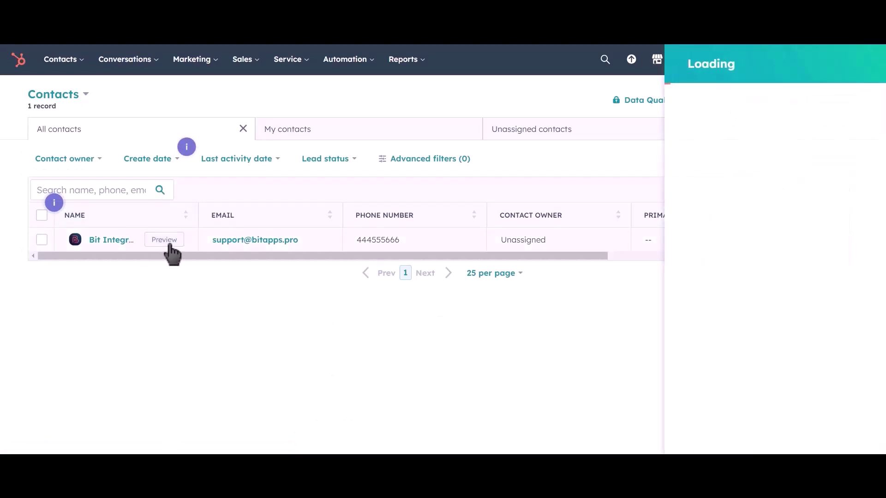